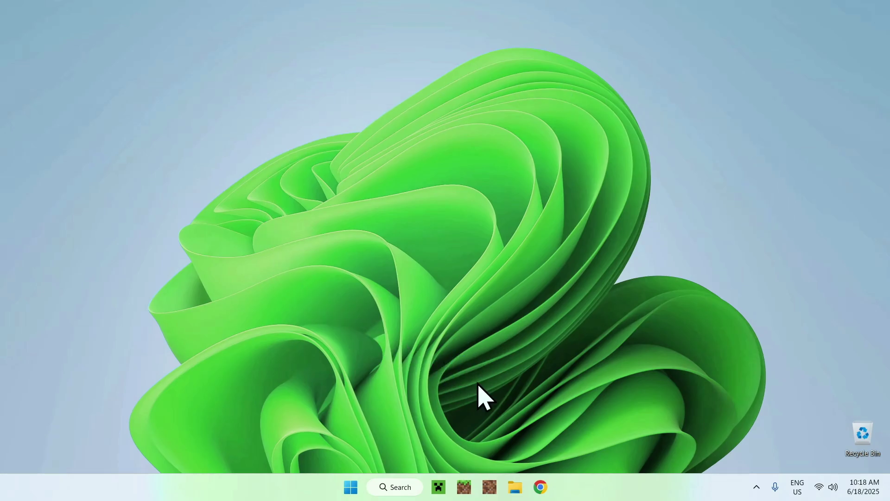
Step: Open Chrome and search Google for "Iris Shaders"
click(541, 485)
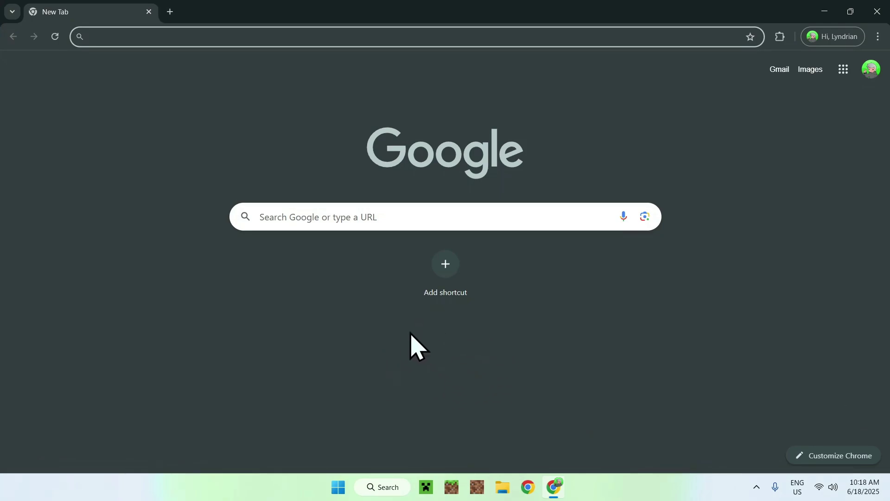
click(516, 221)
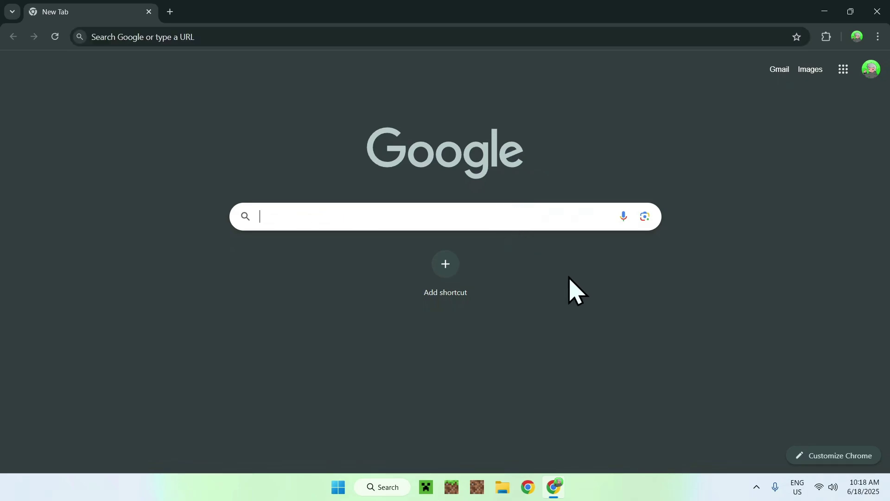
text(l)
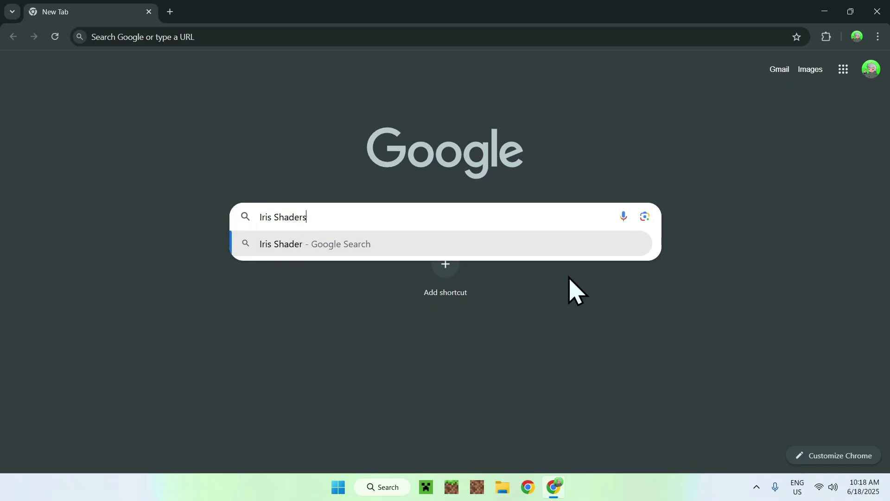
key(Return)
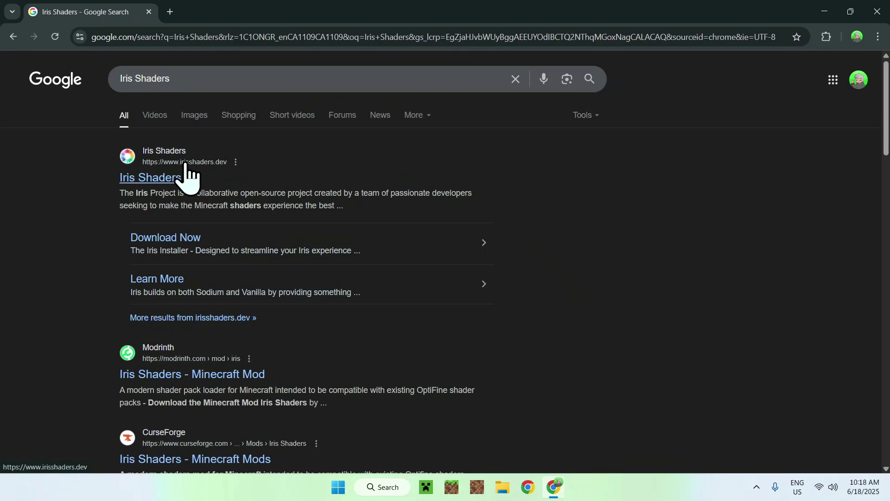
Step: Download the Iris installer as a universal JAR from the official irisshaders.dev site
click(147, 181)
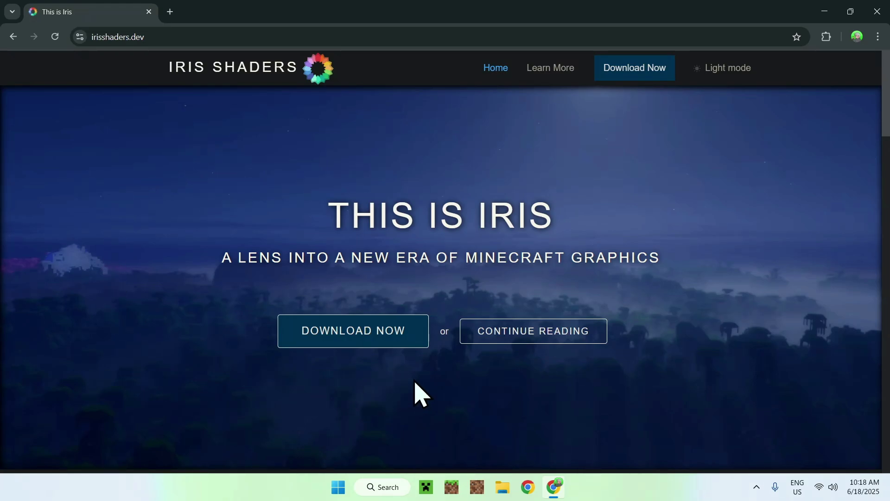
click(347, 336)
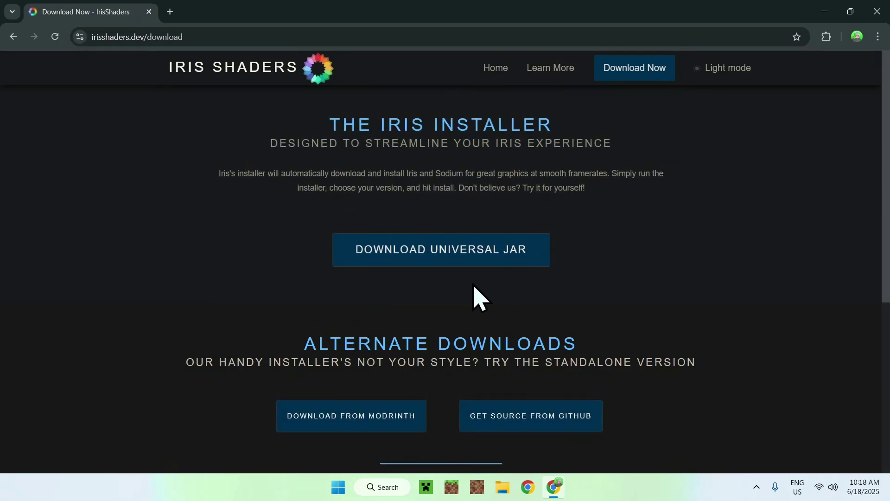
click(429, 280)
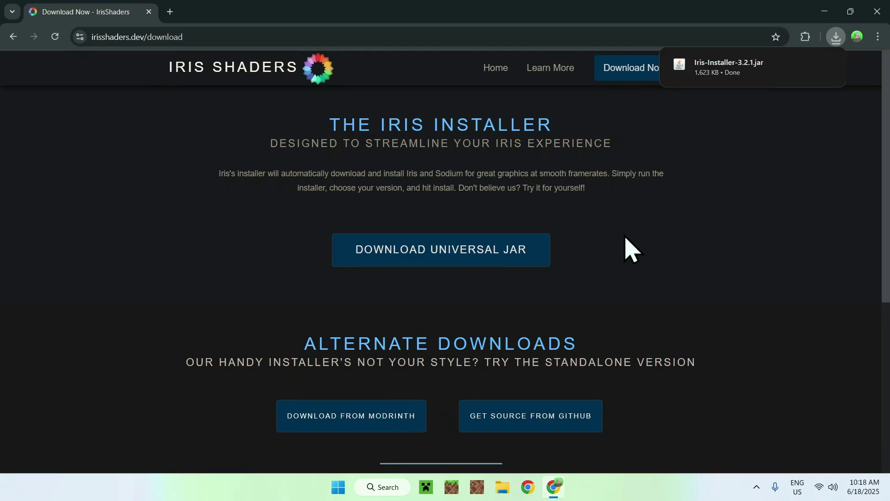
Step: Search Google for "BlendyCat Fullbright" in a new browser tab
click(170, 12)
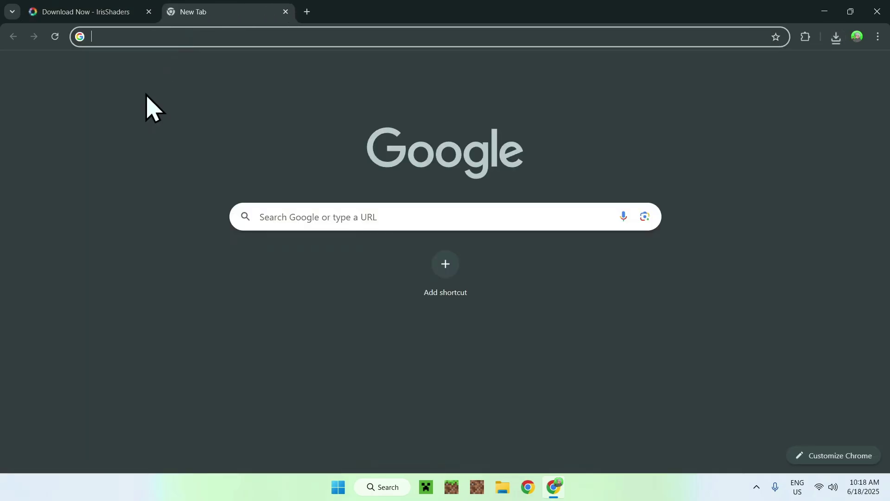
click(306, 216)
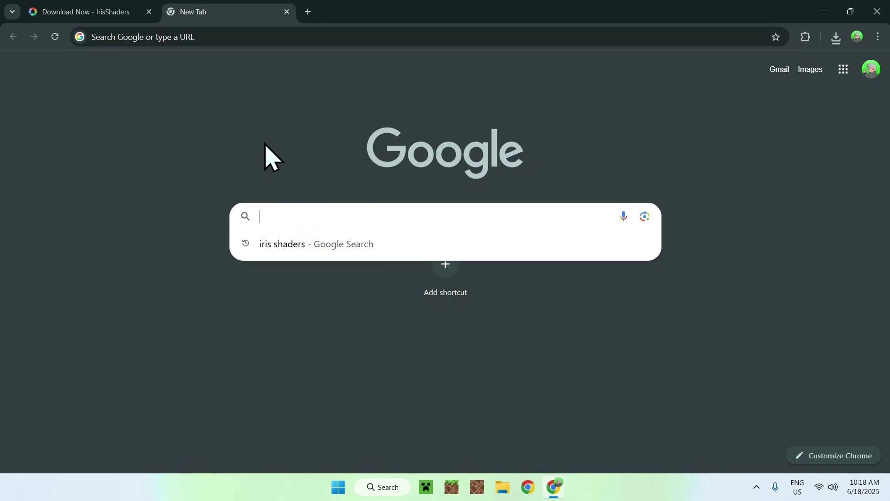
text(BlendyCat Fullbright)
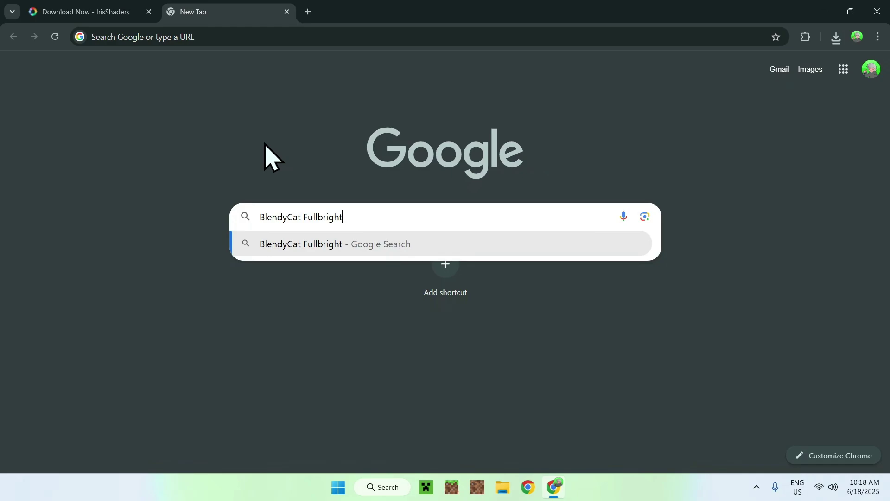
key(Return)
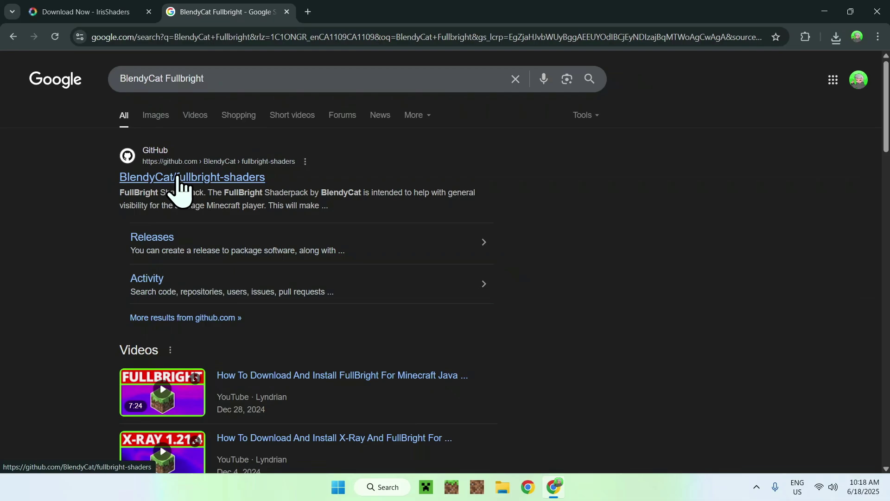
Step: Download the BlendyCat/fullbright-shaders repository from GitHub as a ZIP file
click(178, 177)
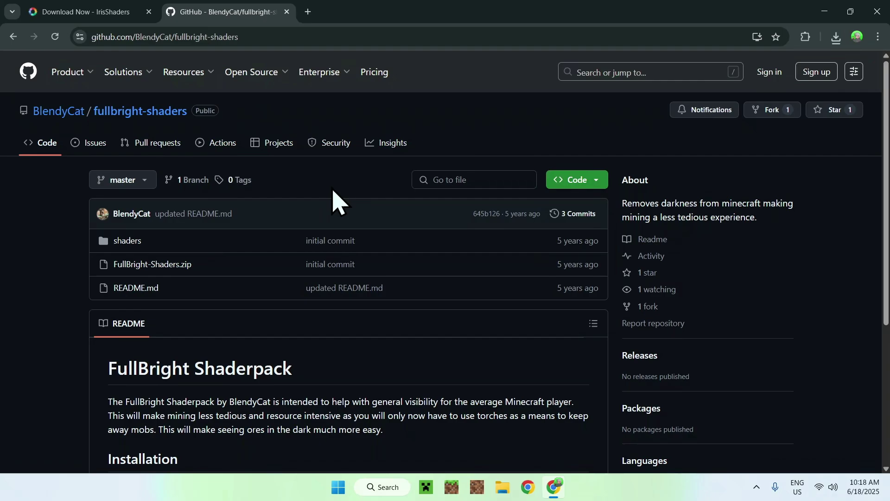
click(578, 183)
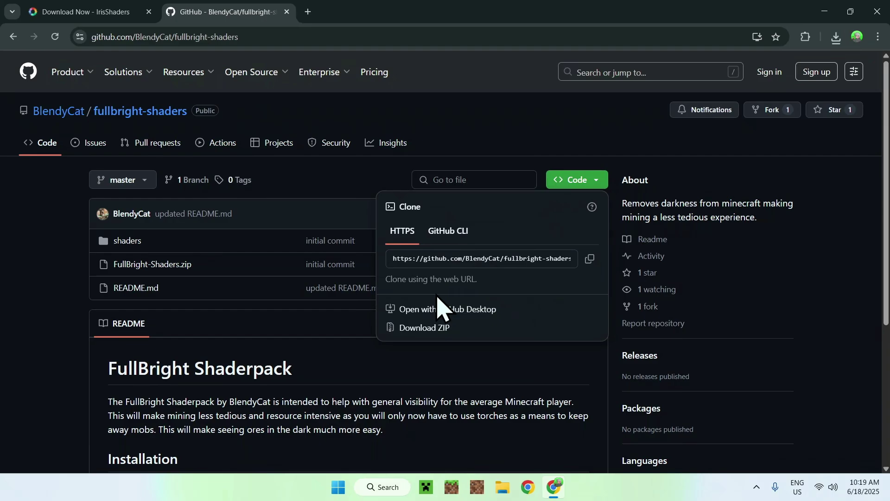
click(508, 328)
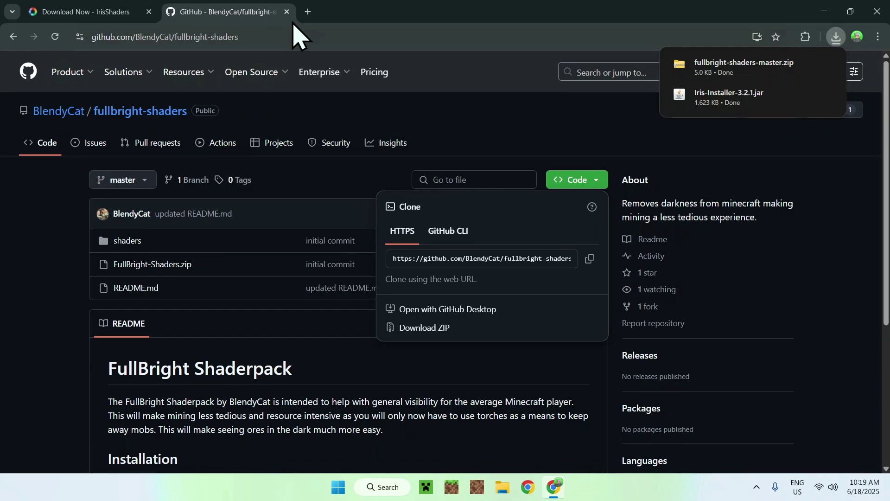
Step: Search Google for "JDK 24" in another new browser tab
click(308, 11)
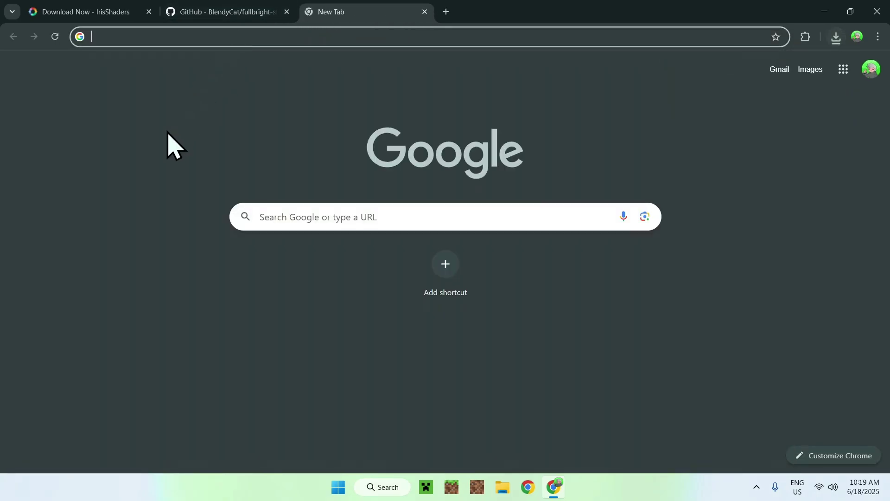
click(285, 216)
text(JDK 24)
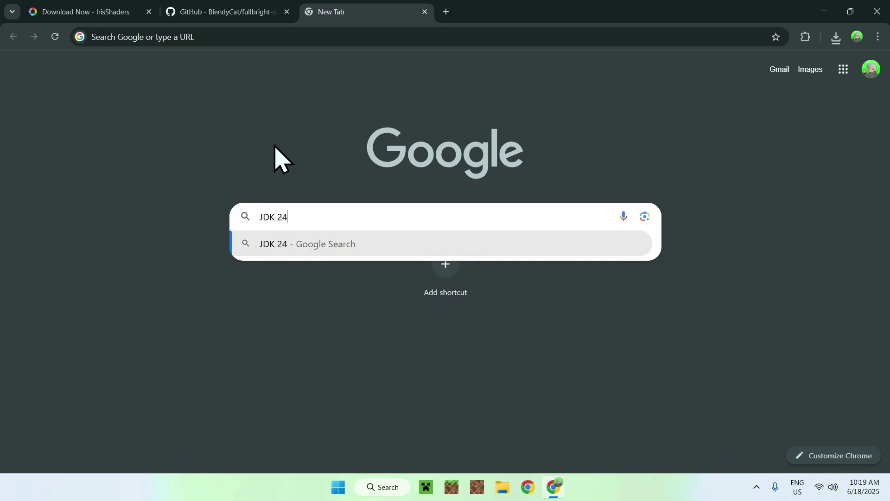
key(Return)
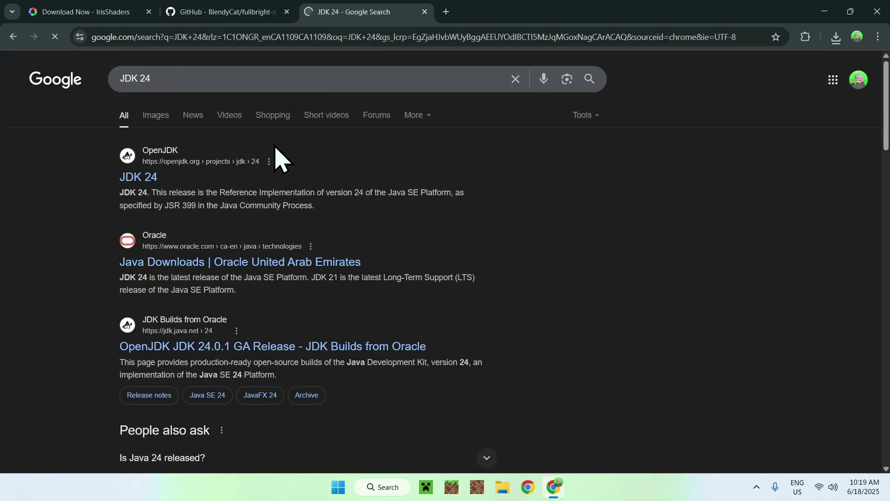
Step: Open Oracle's Java Downloads page, accept all cookies and show the Windows downloads for JDK 24
click(210, 264)
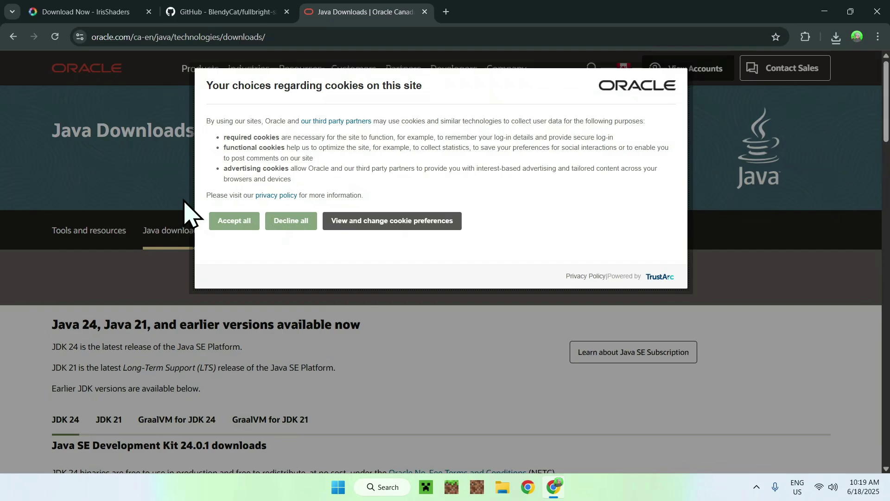
click(234, 227)
scroll(98, 190, down, 3)
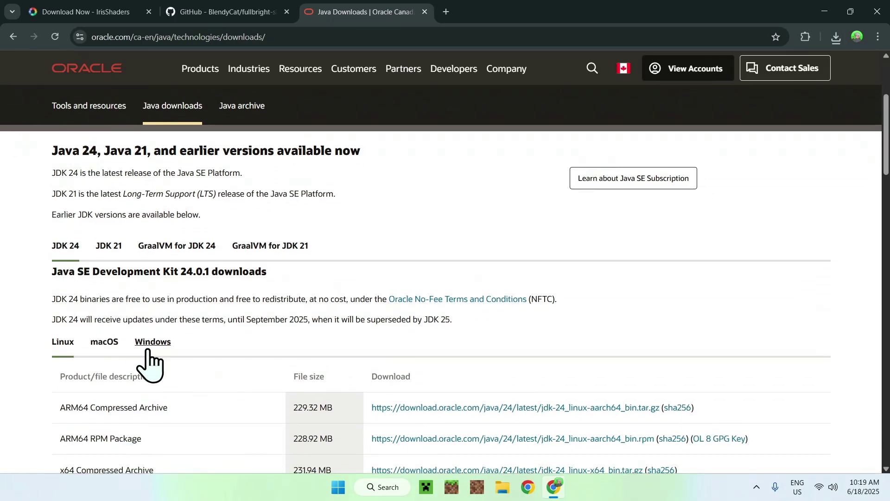
click(154, 354)
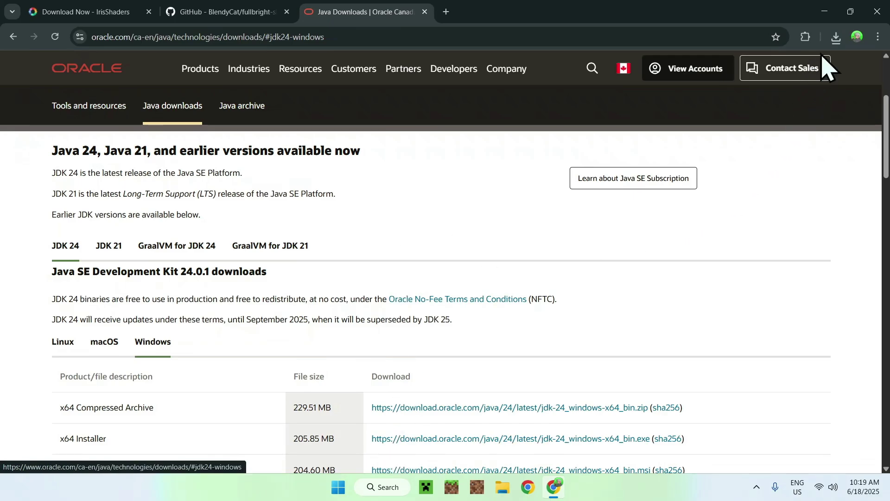
Step: Check the recent downloads, close the browser and open the Downloads folder in File Explorer
click(836, 37)
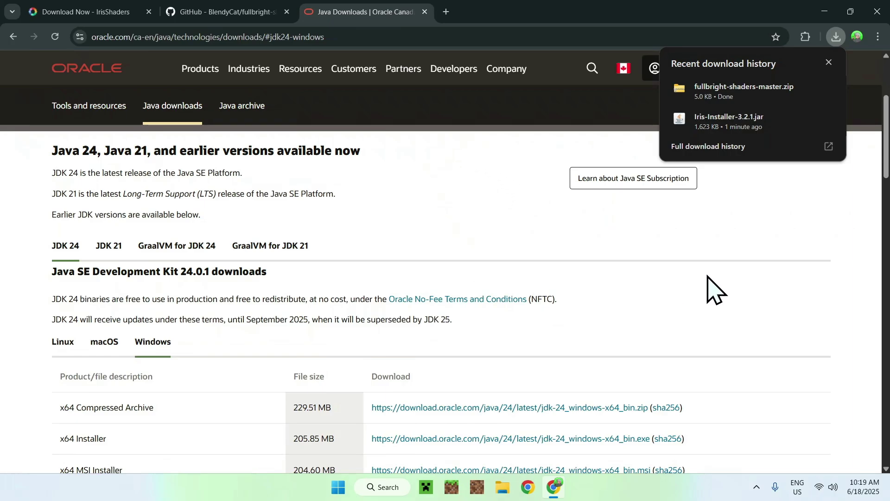
click(877, 11)
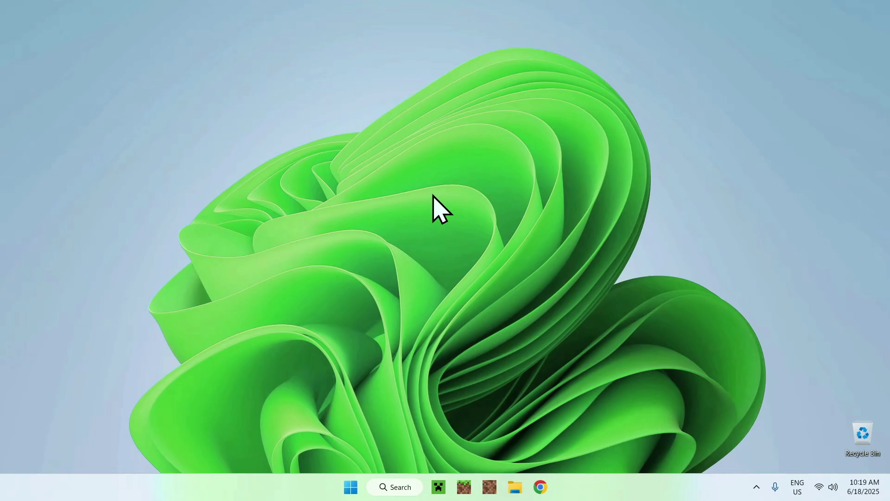
click(513, 486)
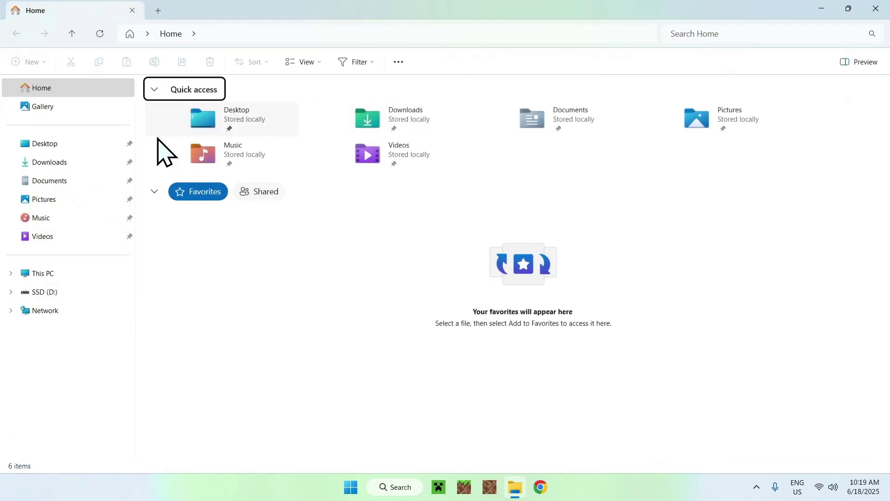
click(70, 162)
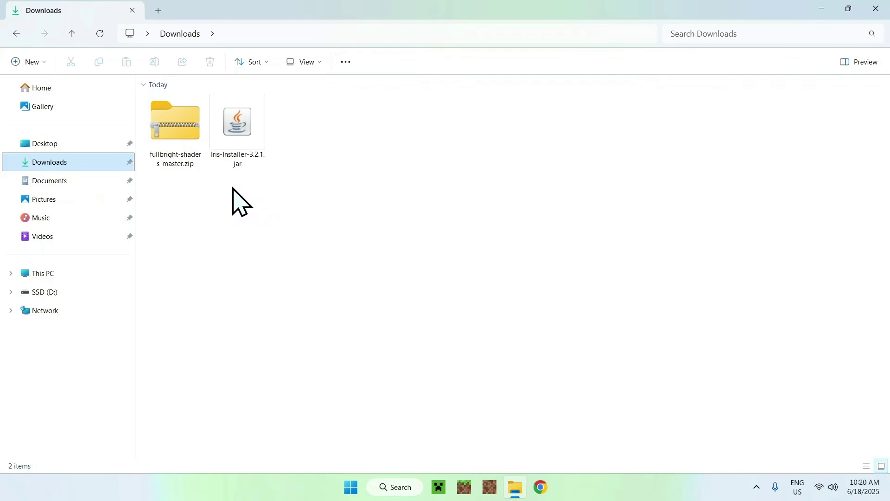
Step: Run Iris-Installer-3.2.1.jar, install Iris Only for game version 1.21.6 into .minecraft and close the installer
click(242, 156)
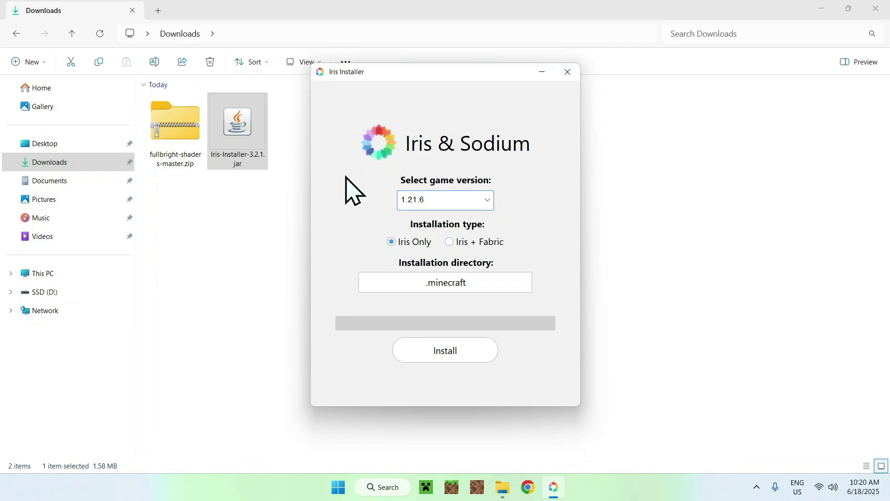
click(445, 353)
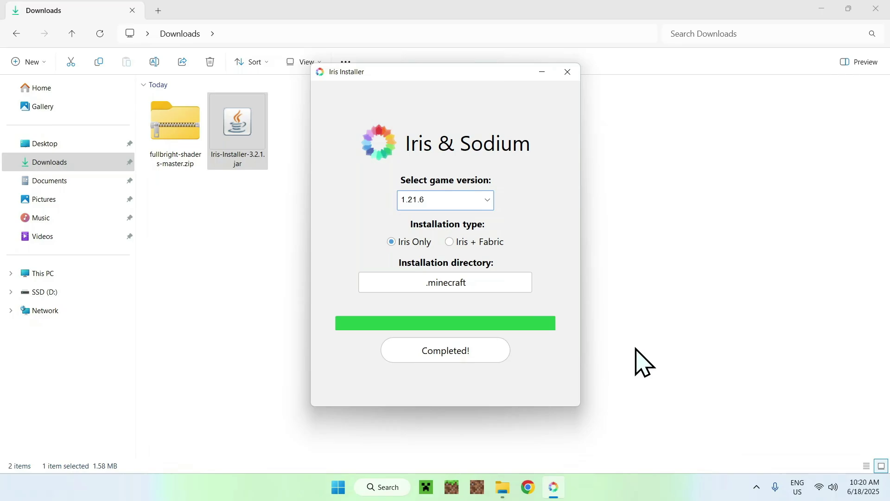
click(569, 72)
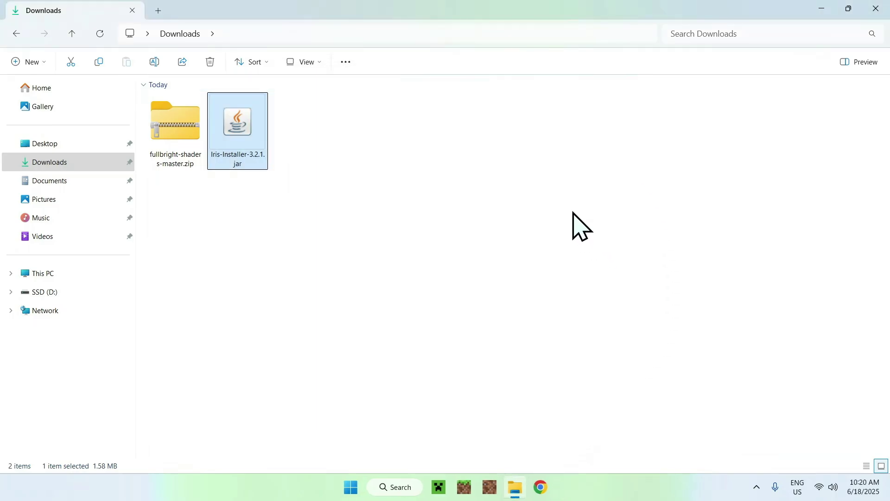
Step: Switch to Minecraft Launcher, open the game folder of the Iris & Sodium for 1.21.6 installation and enter its shaderpacks folder
click(439, 487)
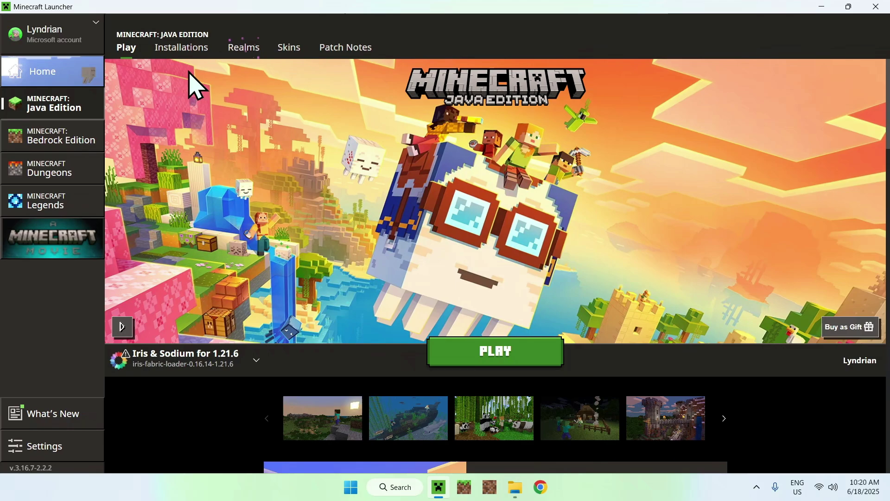
click(182, 48)
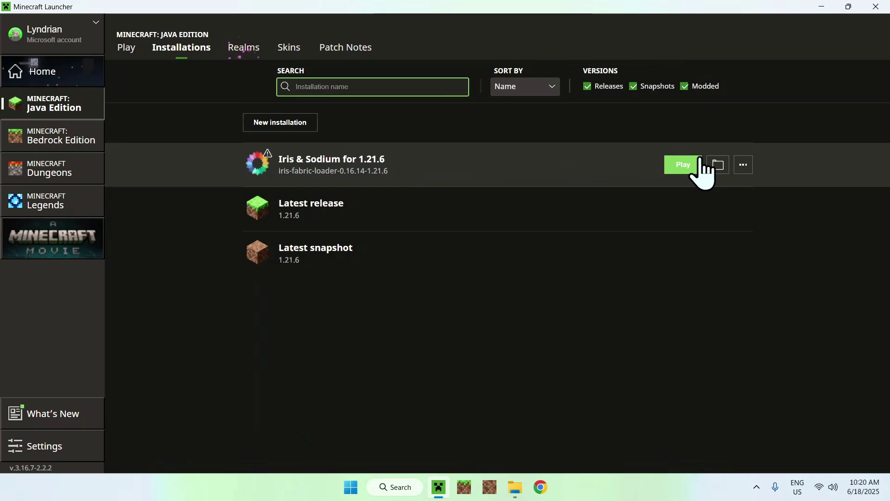
click(718, 163)
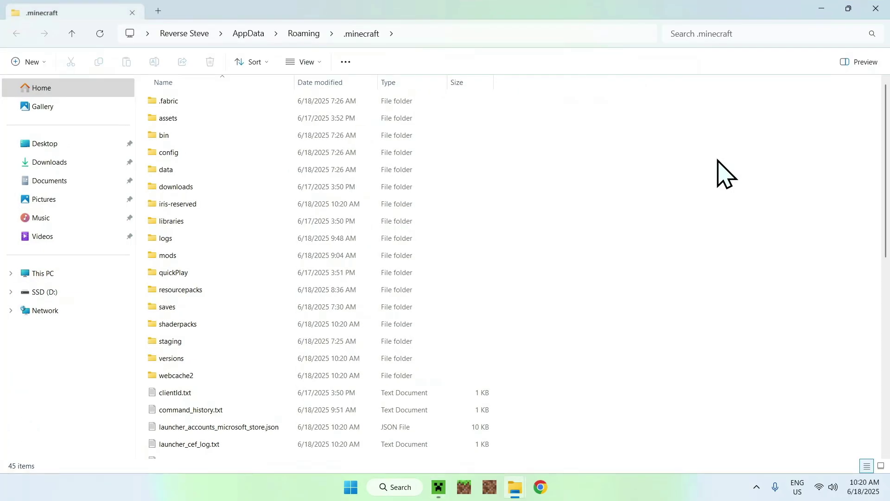
click(234, 325)
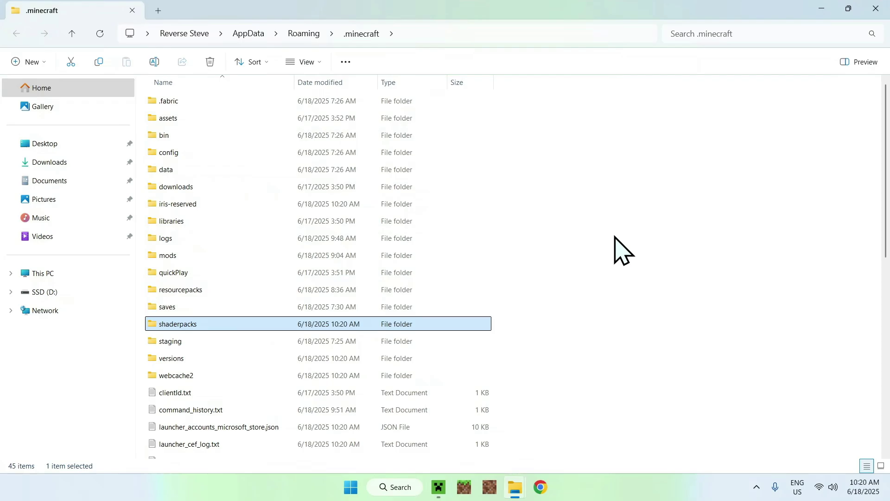
double_click(230, 325)
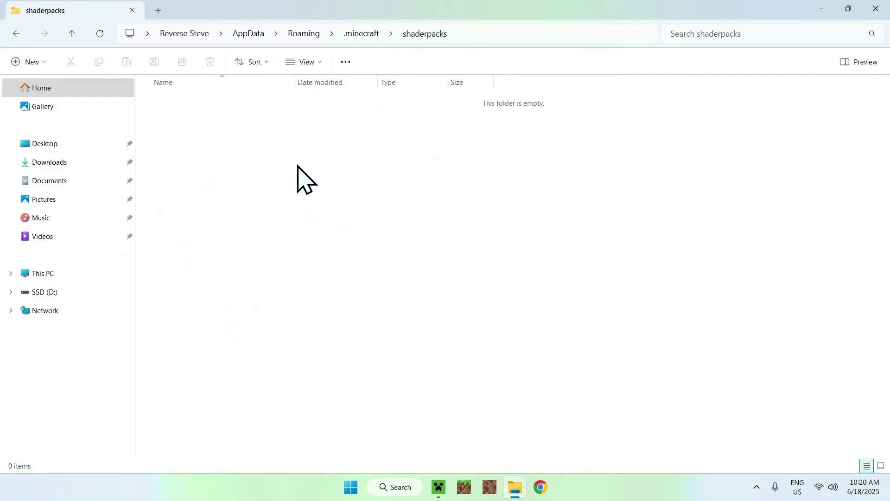
Step: Copy fullbright-shaders-master.zip from the Downloads folder and paste it into the .minecraft shaderpacks folder
click(64, 162)
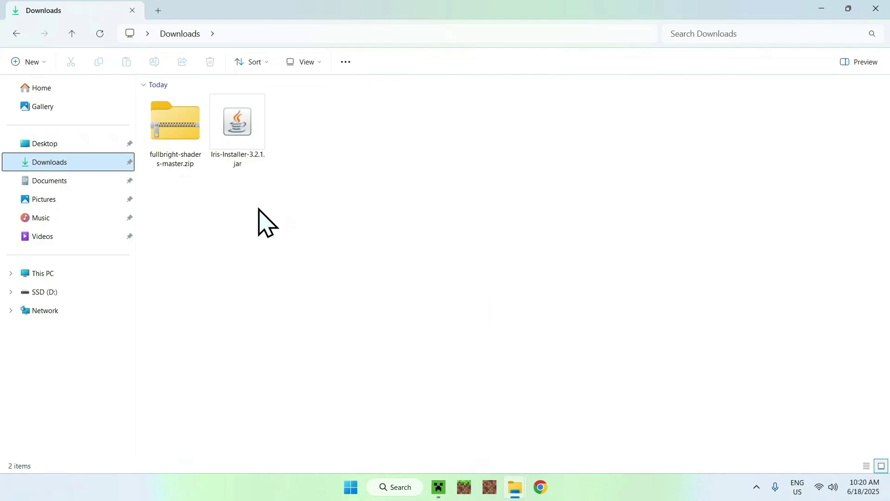
click(174, 116)
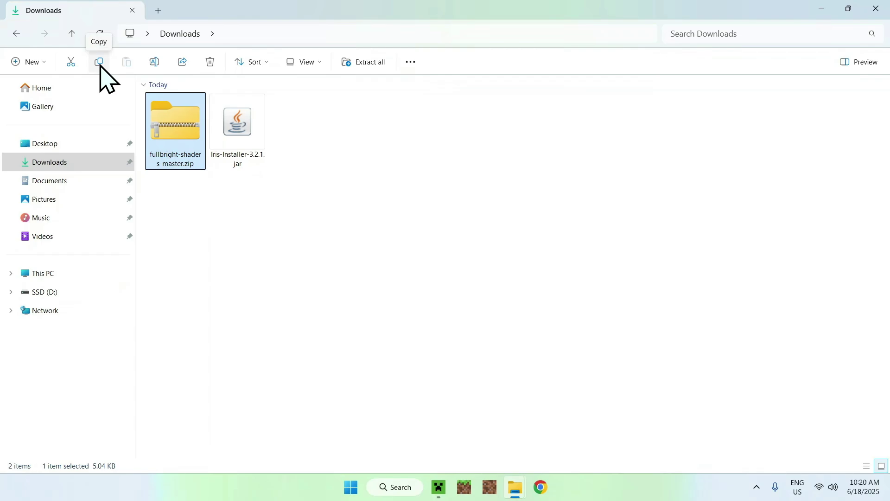
click(17, 33)
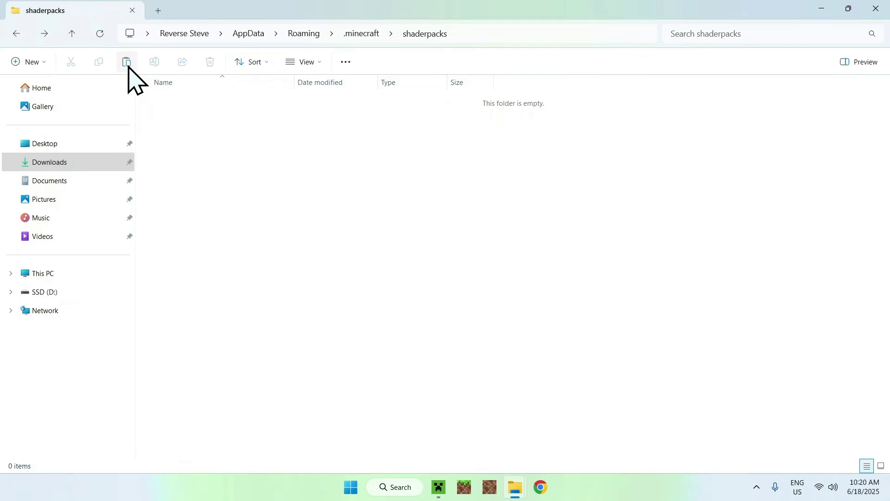
click(129, 68)
click(320, 157)
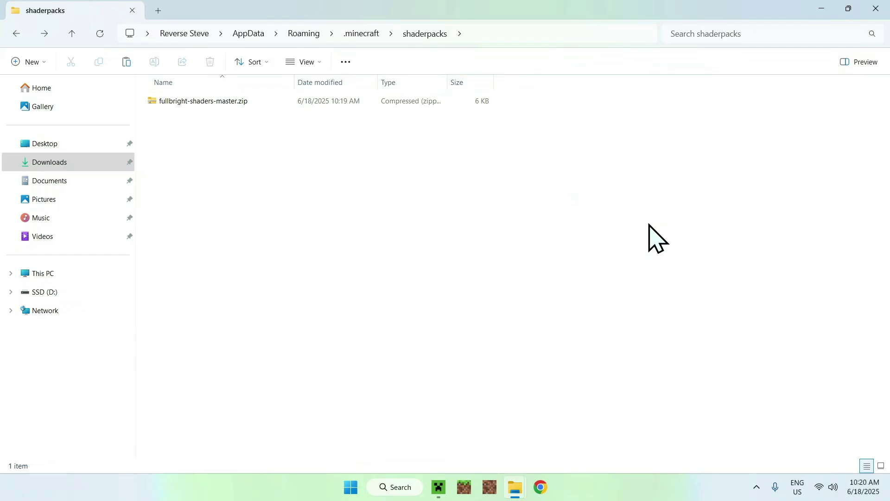
Step: Switch to Minecraft Launcher, start the Iris & Sodium for 1.21.6 installation with its risk warning permanently dismissed, and maximize the game window
click(438, 487)
click(124, 48)
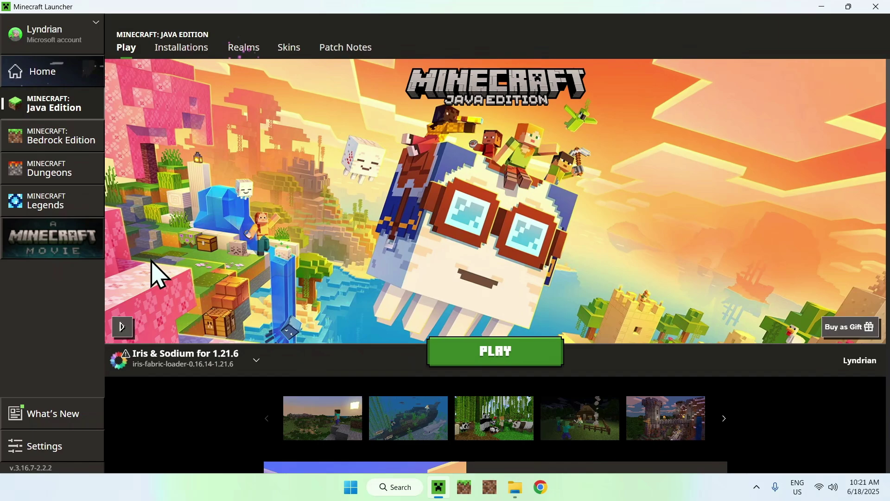
click(468, 341)
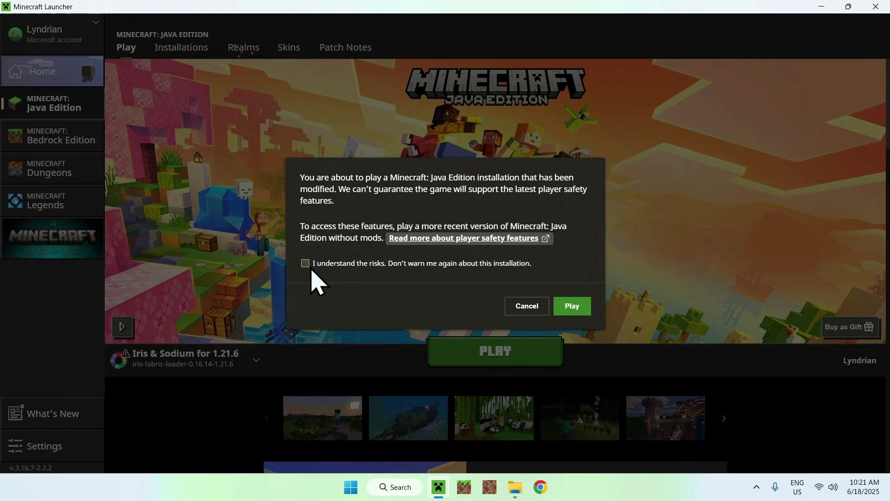
click(305, 263)
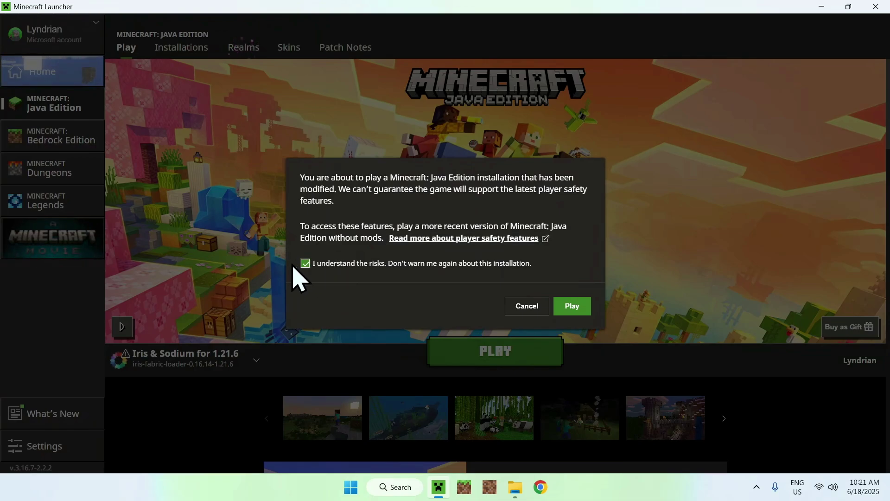
click(572, 307)
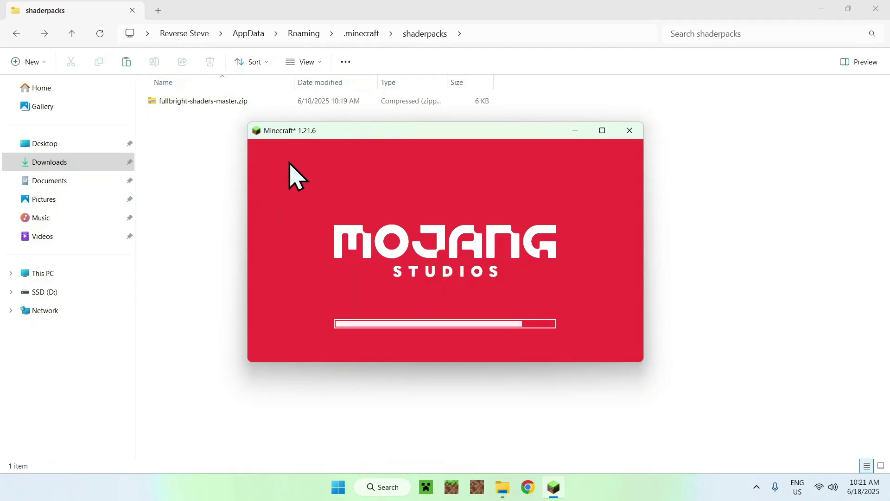
click(602, 130)
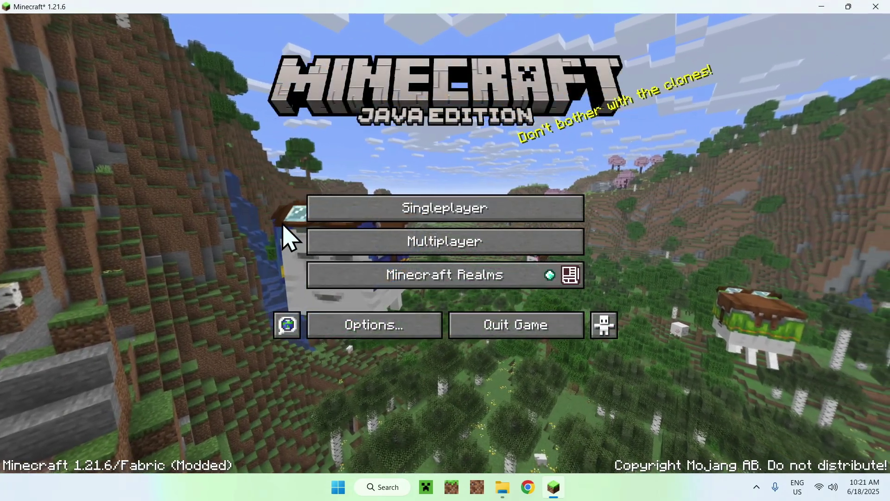
Step: Load the Tutorials singleplayer world and set the time with the command /time set midnight
click(443, 207)
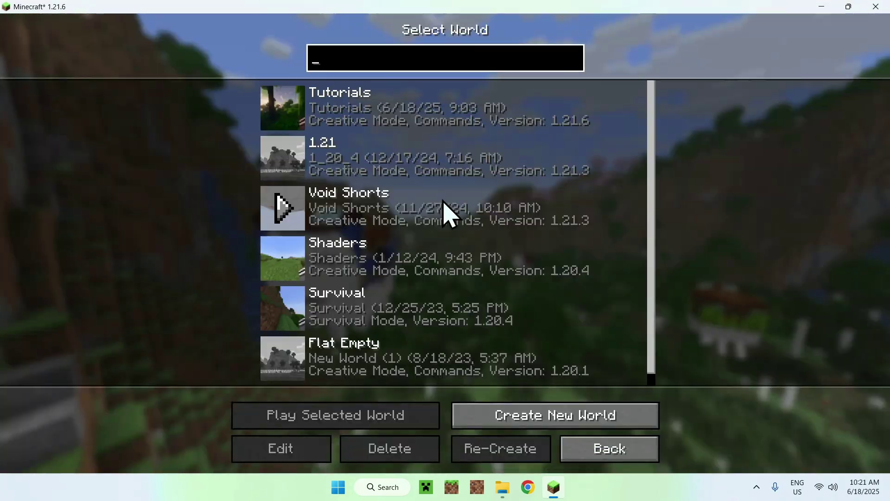
click(300, 122)
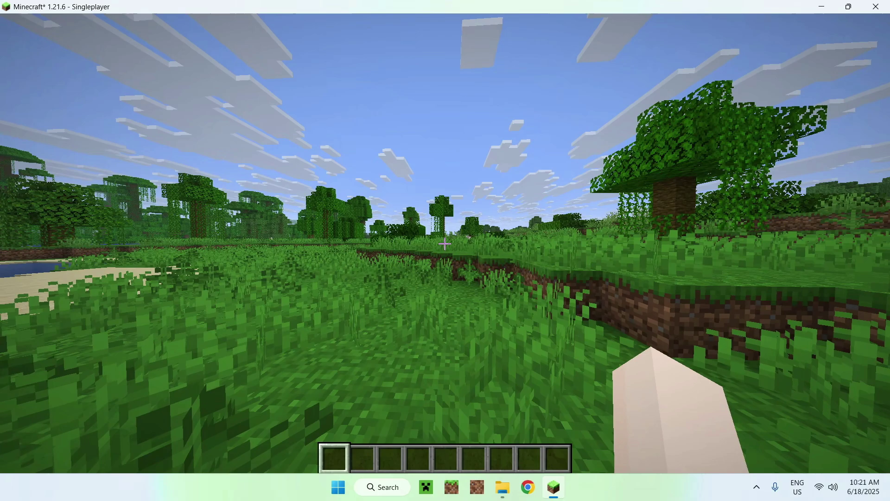
text(/time set midnight)
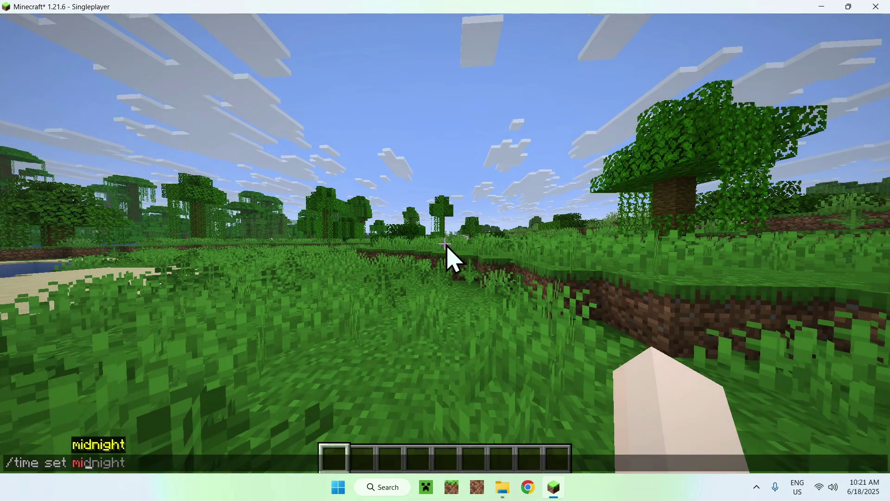
key(Return)
Step: Fly over the terrain to examine the night lighting without a shader pack
key(w)
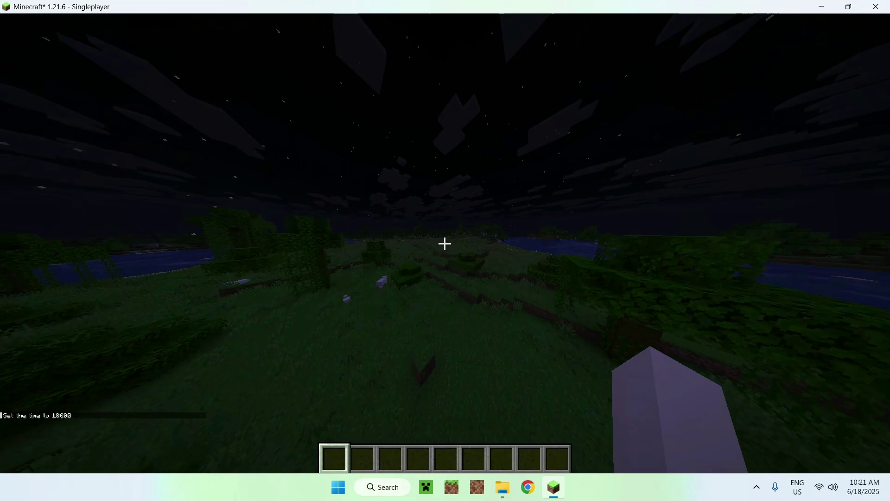
key(w)
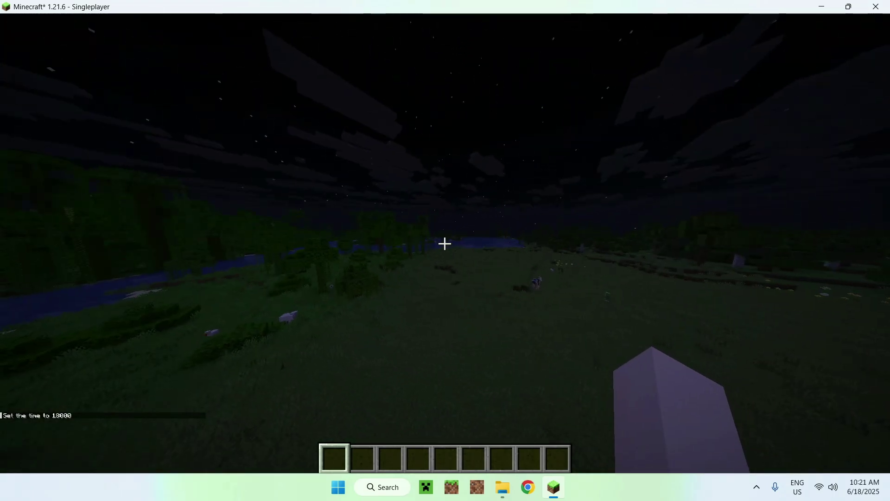
key(w)
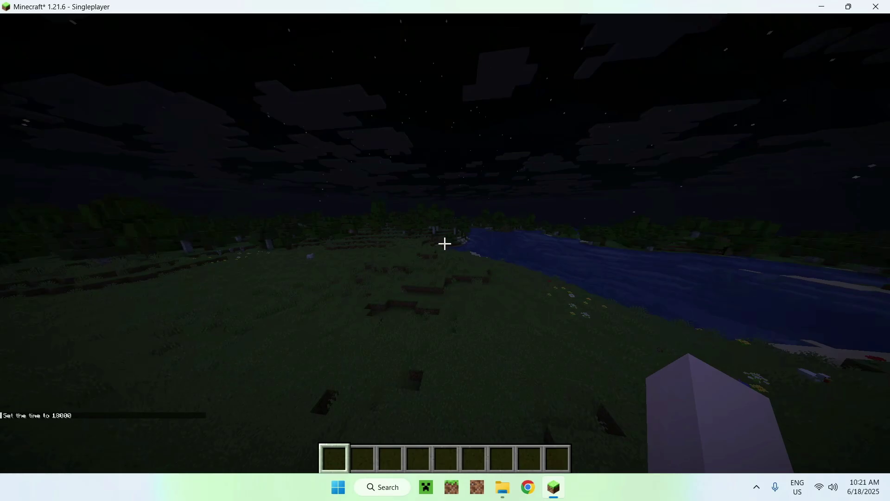
key(w)
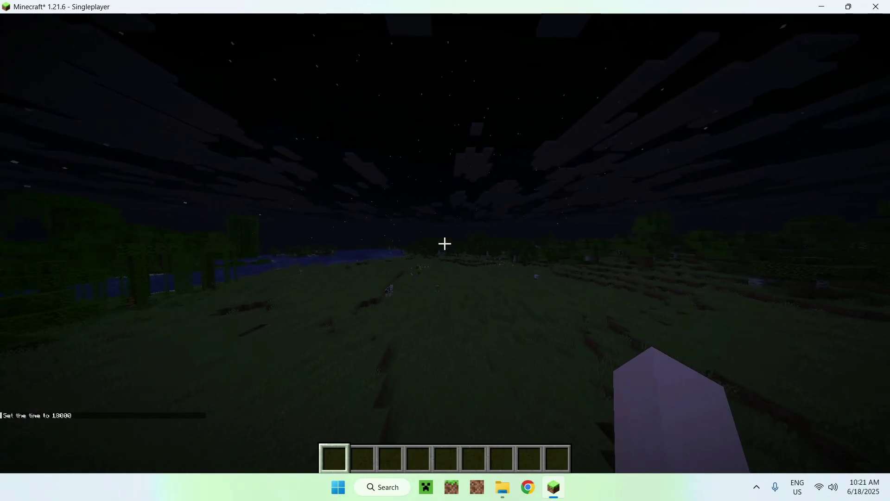
Step: Apply the fullbright-shaders-master.zip shader pack in the video settings and return to the game
key(Escape)
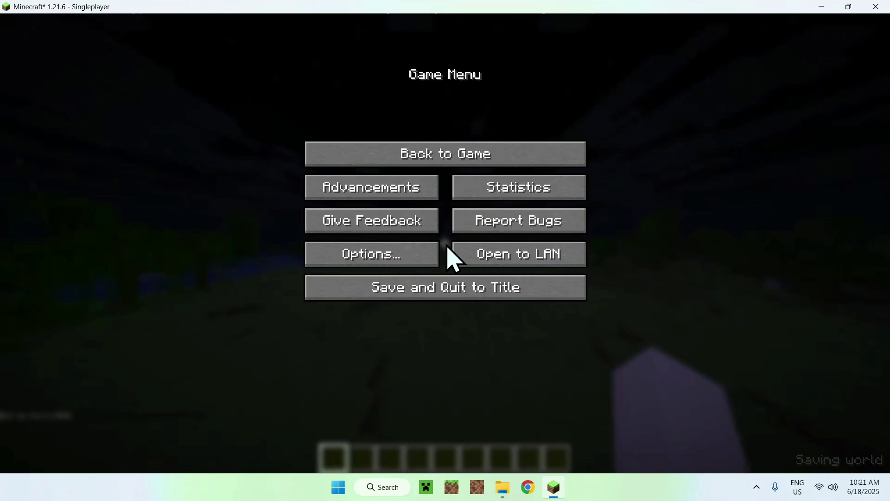
click(370, 271)
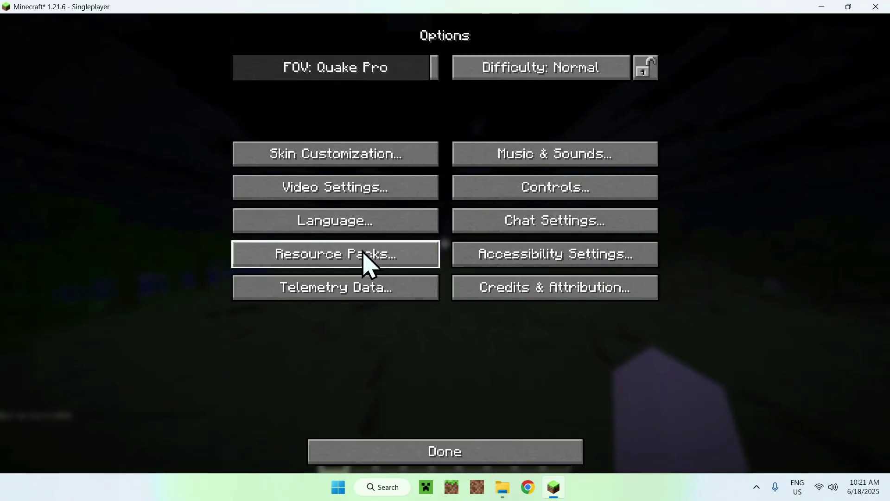
click(339, 202)
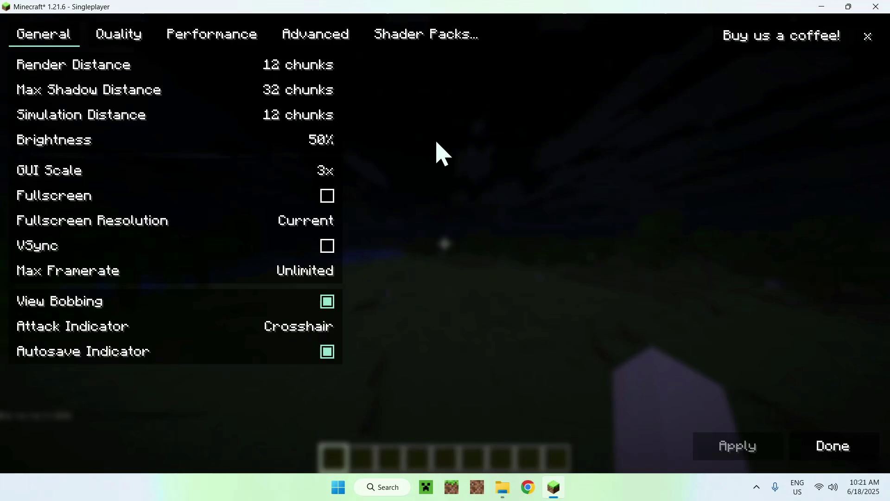
click(424, 45)
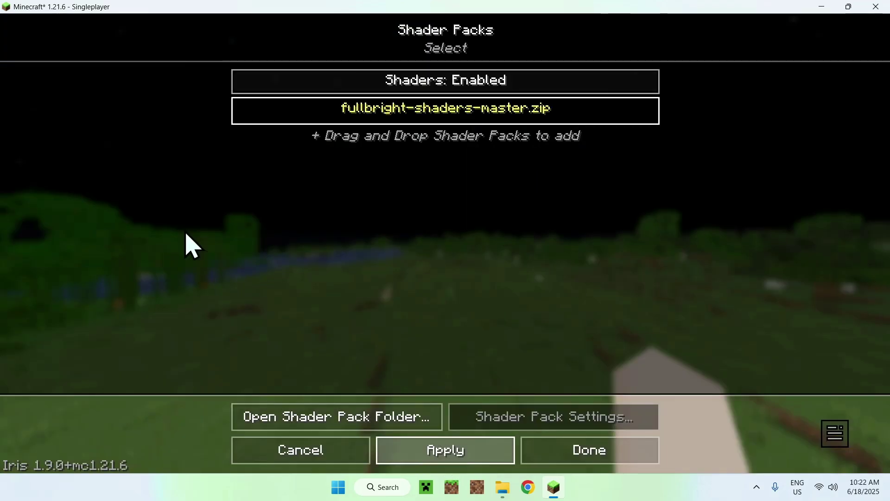
key(Escape)
key(Escape)
key(Escape)
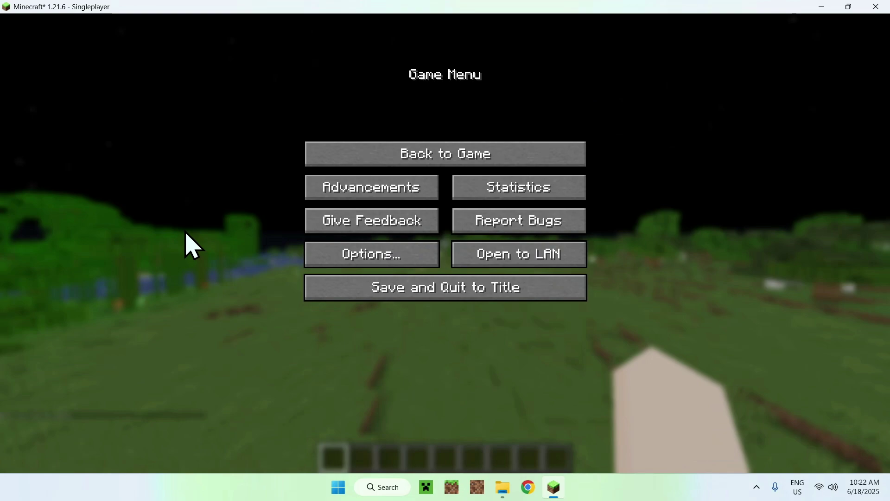
key(Escape)
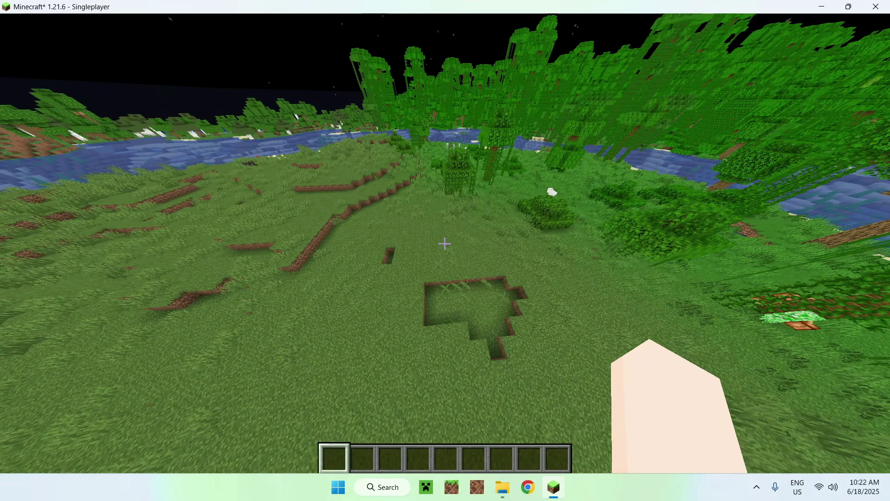
Step: Dig a shaft into the ground to examine the lighting underground, and block it with stone
click(444, 243)
click(444, 243)
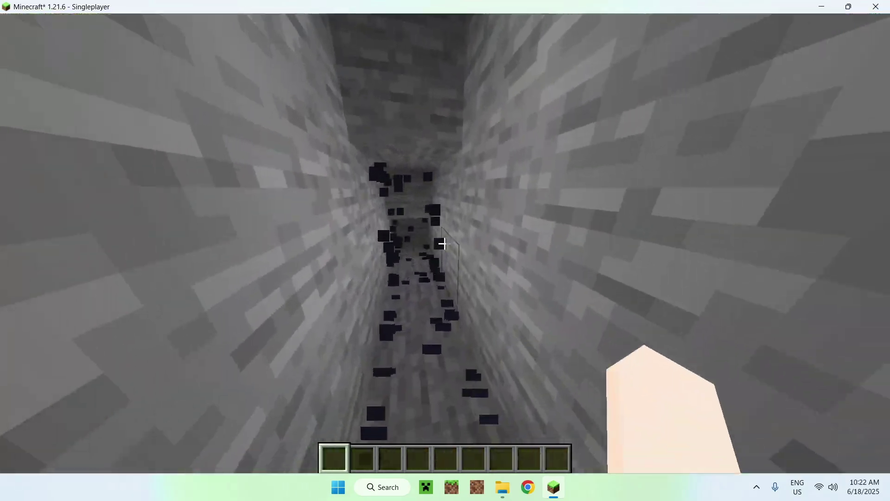
click(443, 243)
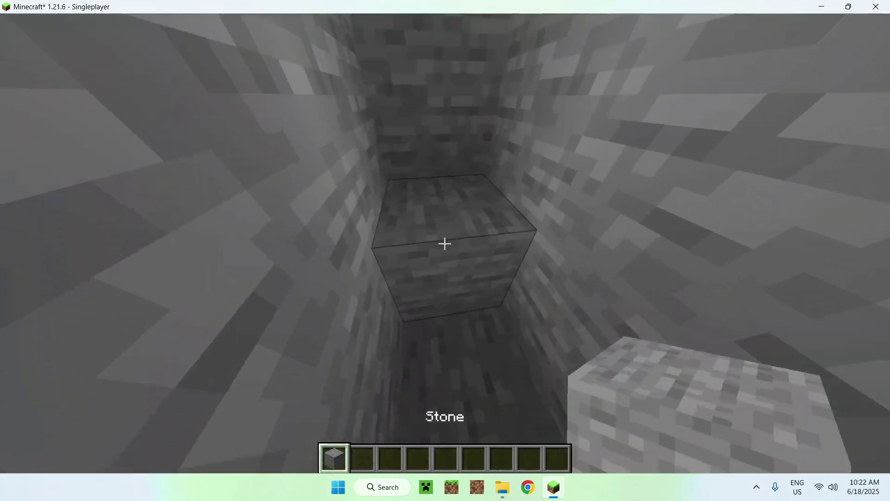
click(445, 243)
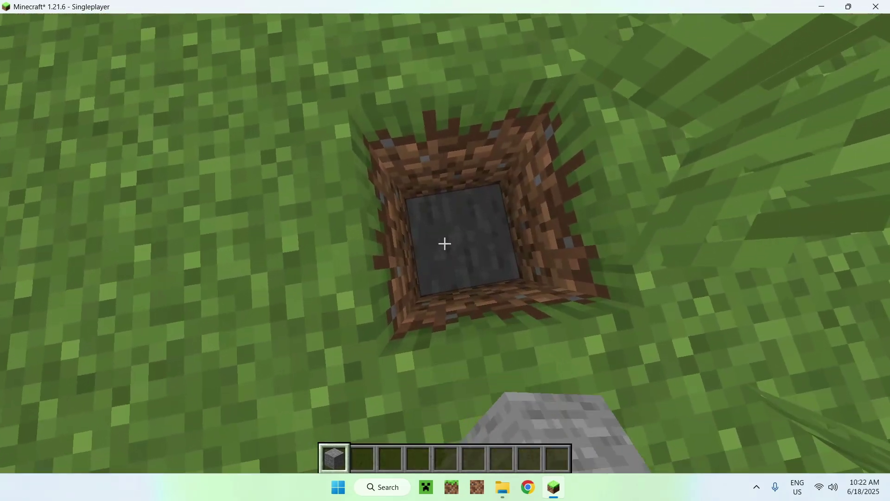
Step: Select the third hotbar slot and clear the stone and grass blocks from the hotbar through the creative inventory
scroll(445, 243, down, 2)
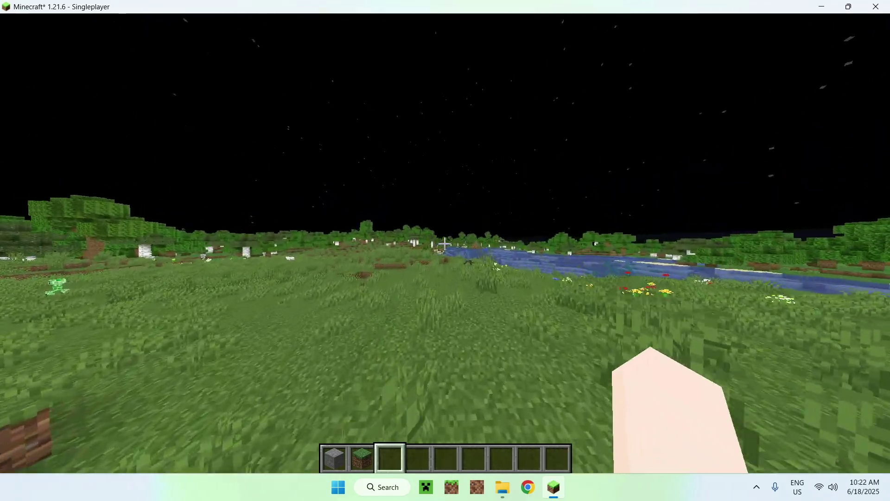
key(e)
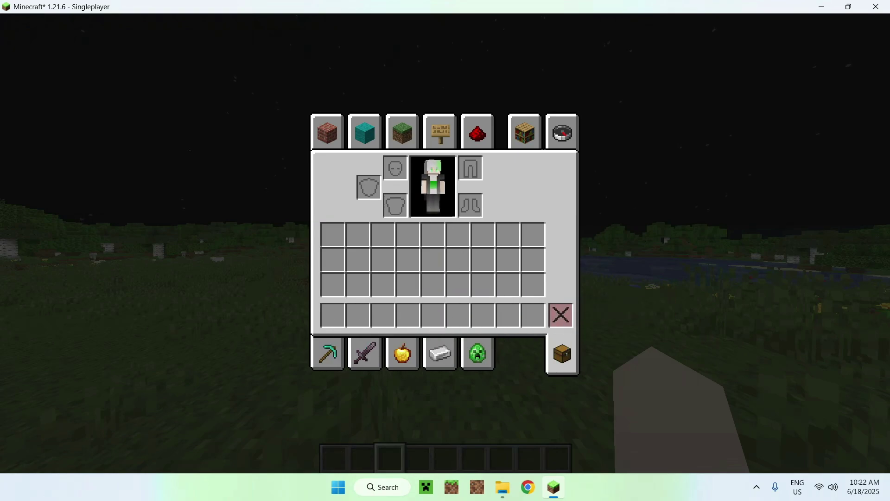
key(e)
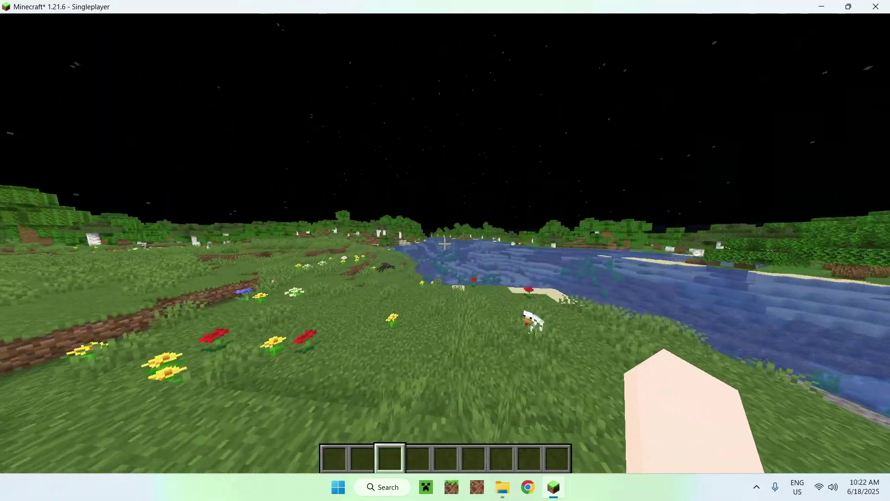
Step: Move along the shoreline and switch to the front-facing third-person view to examine the FullBright lighting around the character
mouse_move(445, 243)
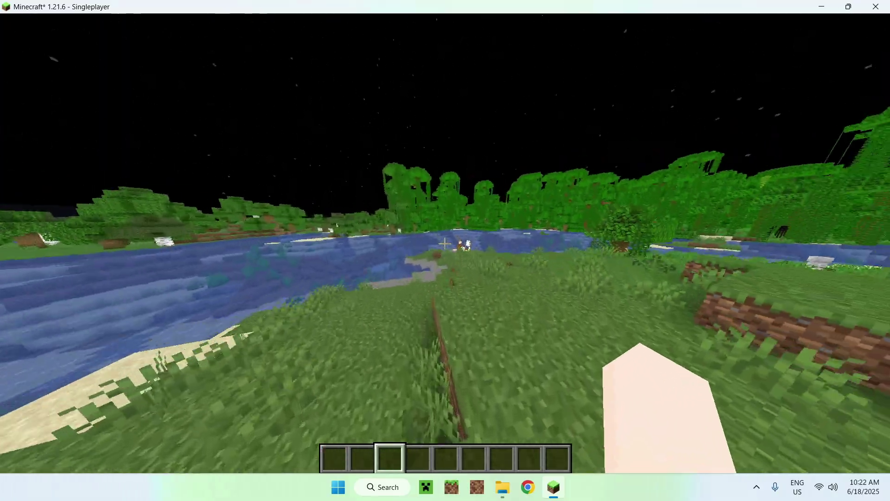
key(w)
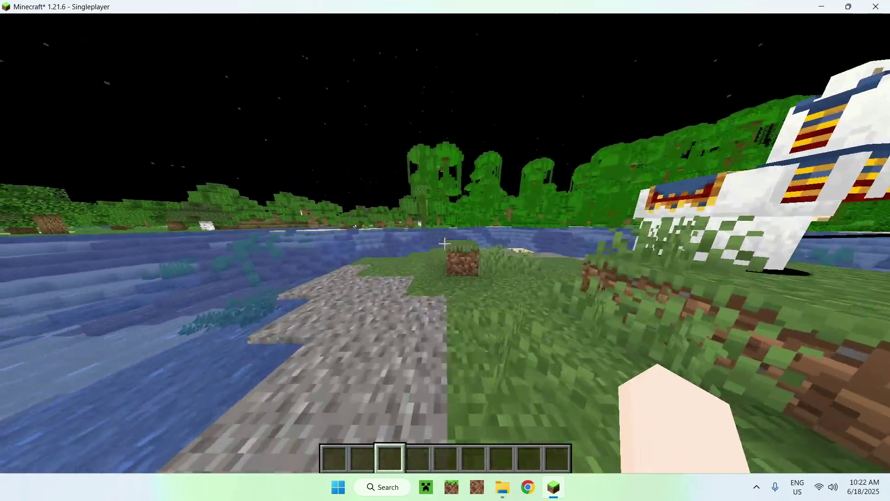
key(F5)
key(F5)
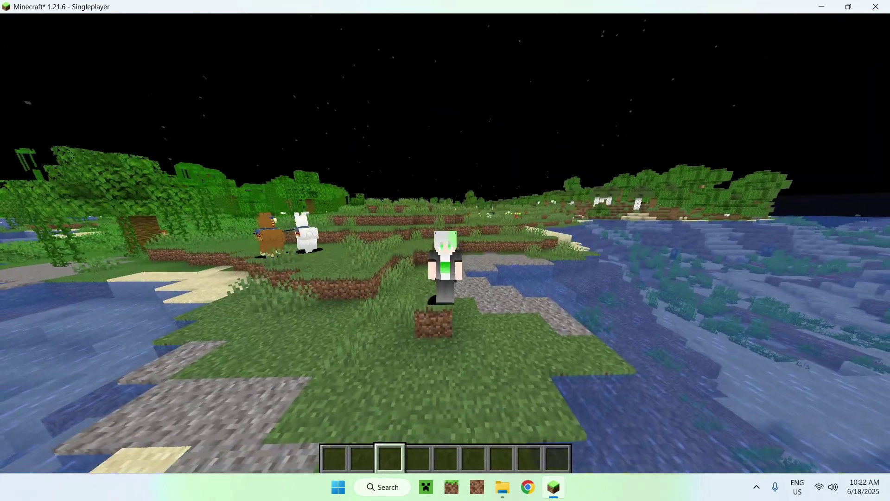
key(w)
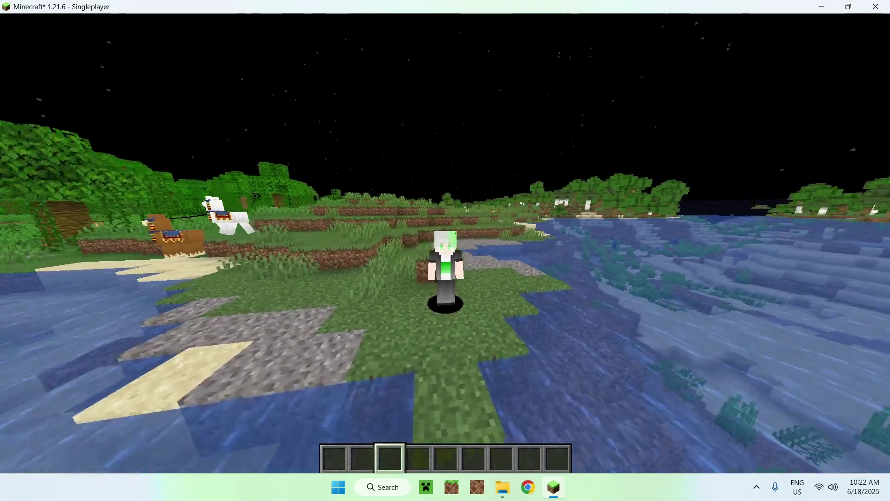